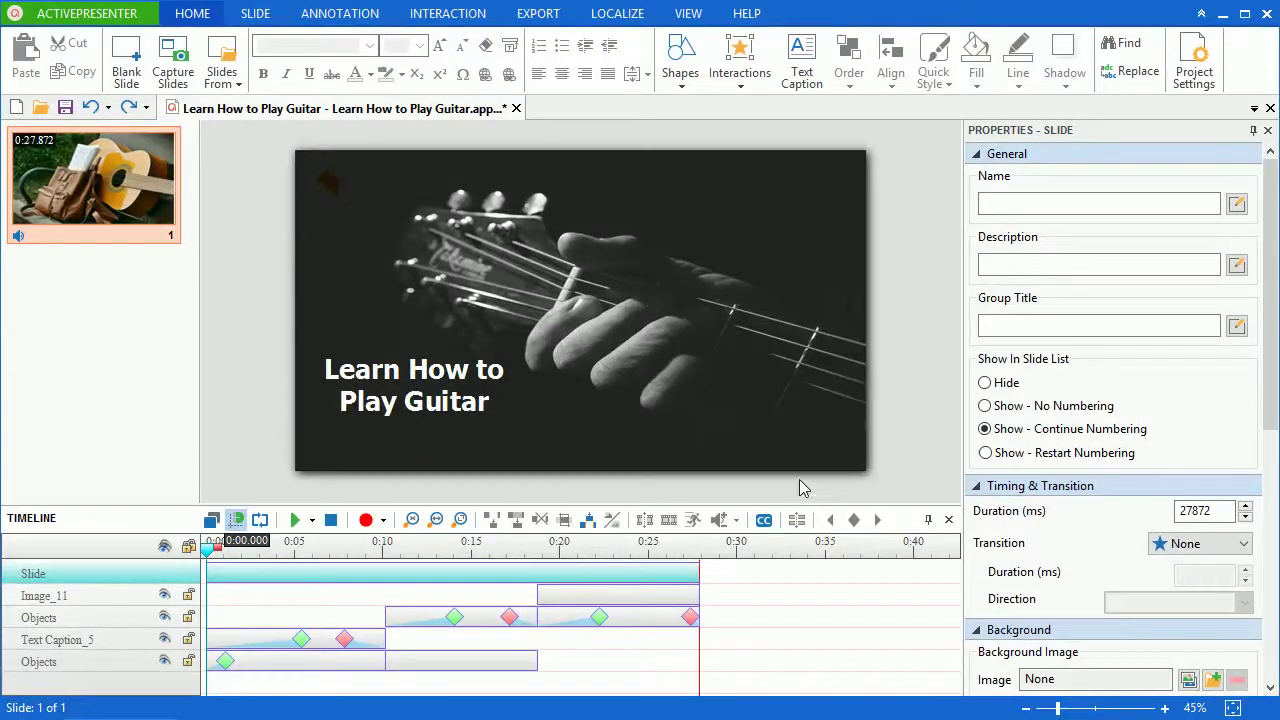
Import Acoustic-Guitar.mp3 as a slide audio track, then play and pause the timeline preview
left_click(362, 15)
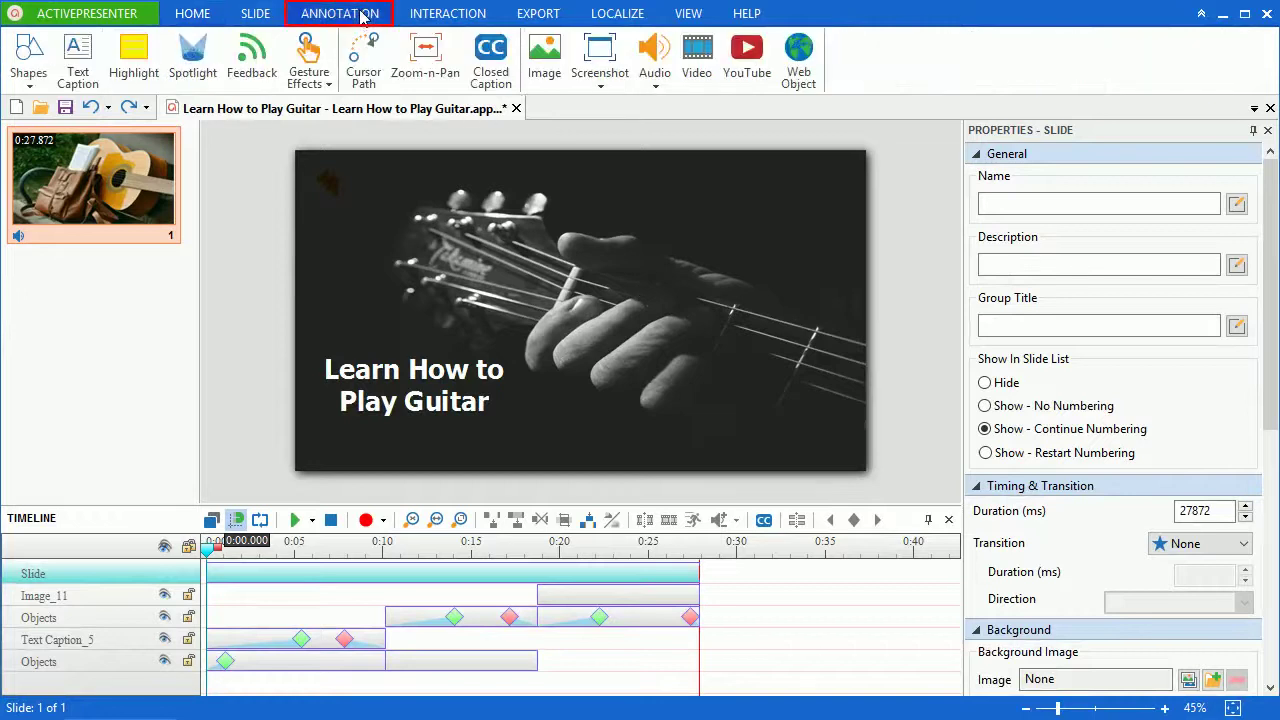
left_click(648, 90)
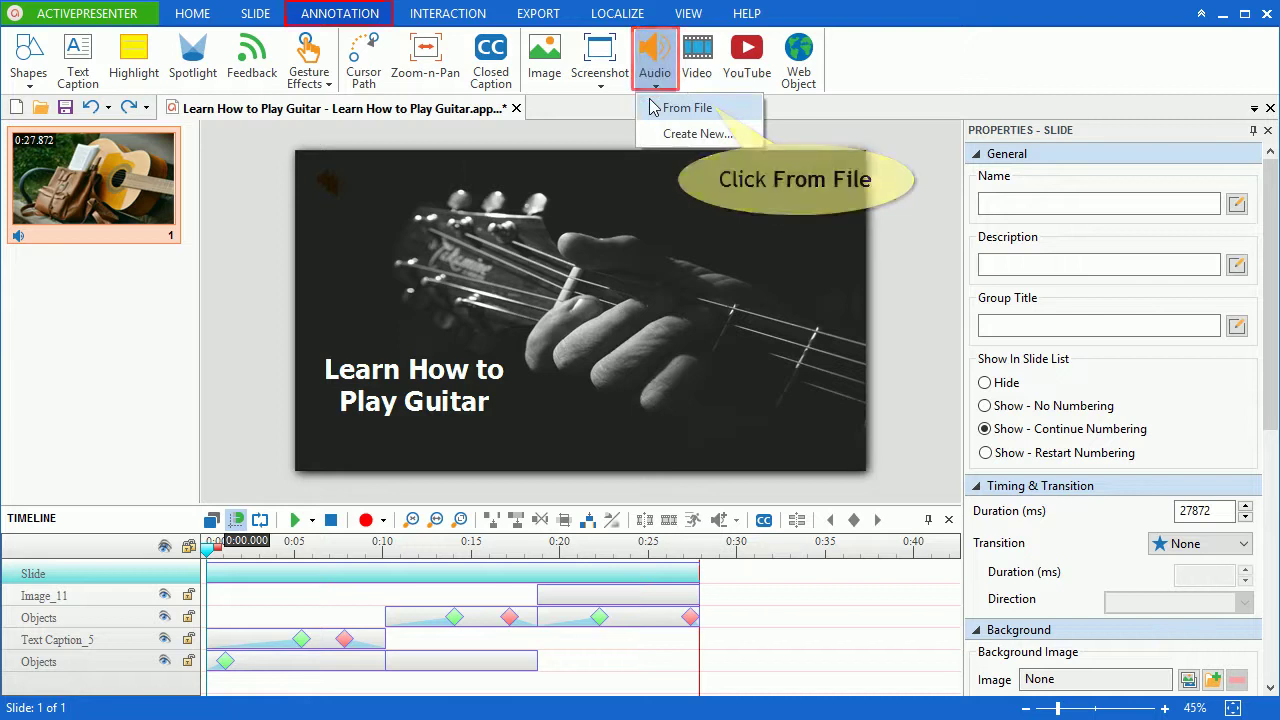
left_click(655, 107)
left_click(238, 290)
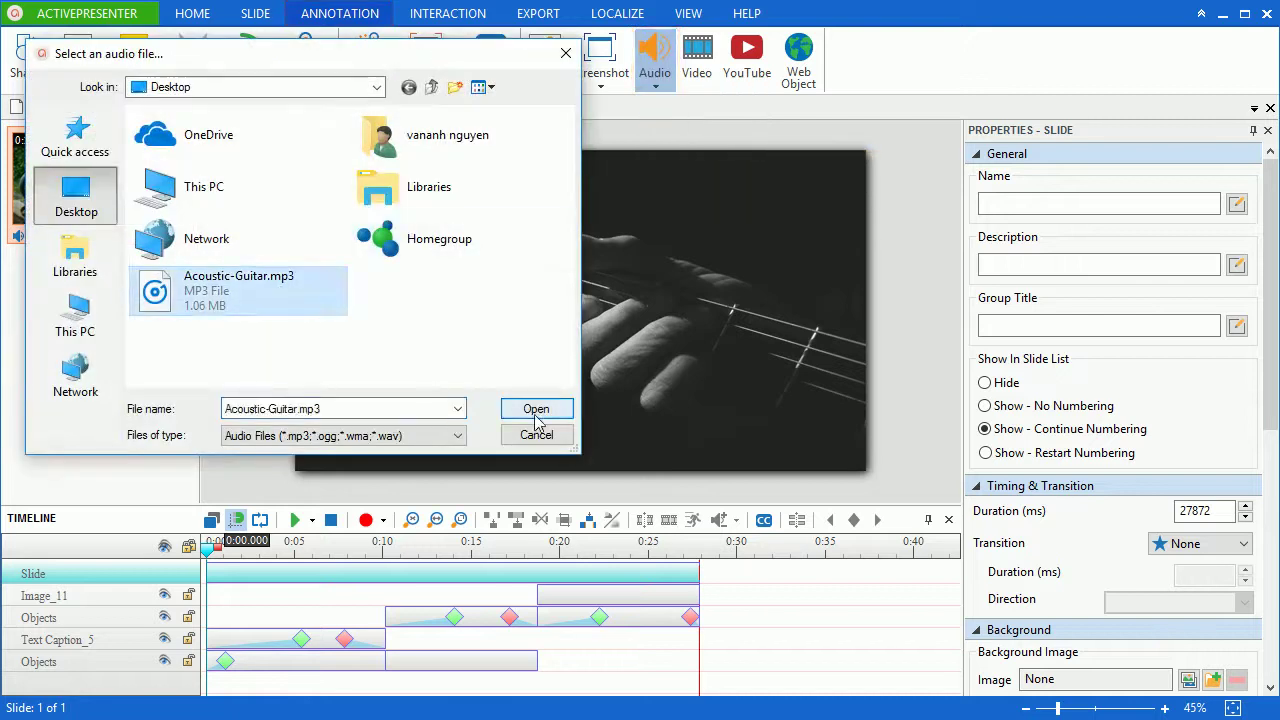
left_click(536, 412)
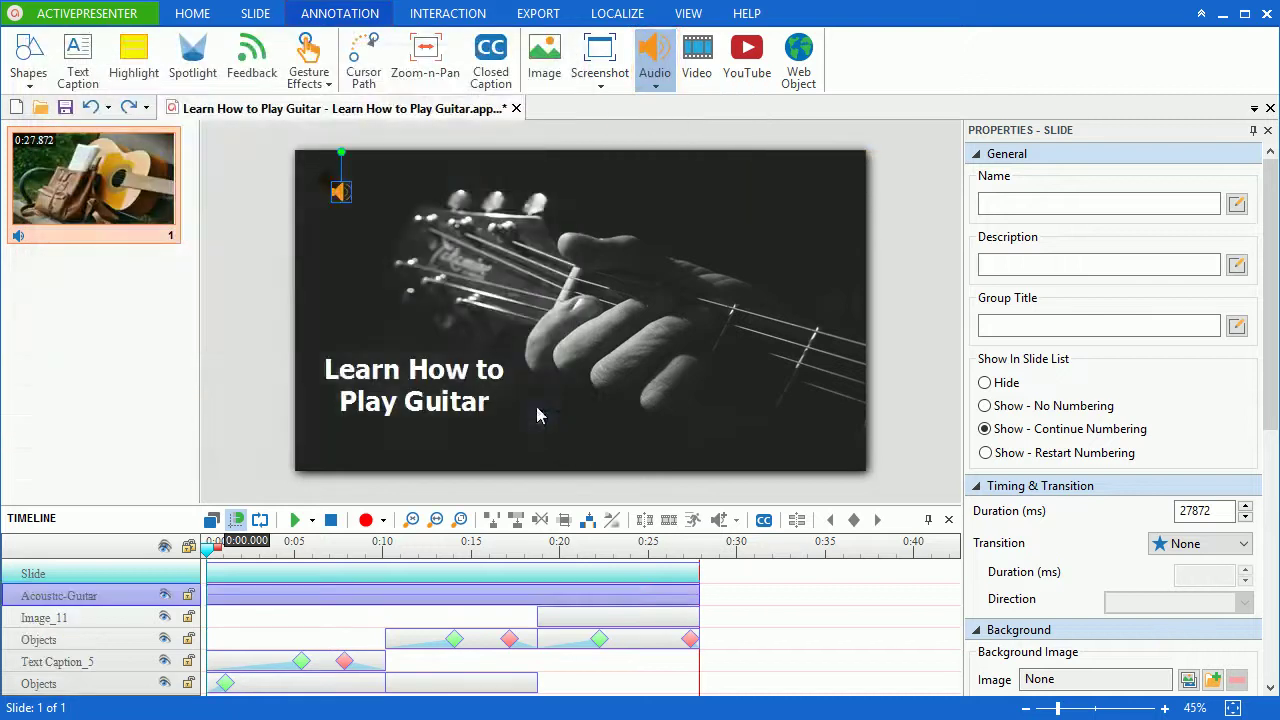
left_click(294, 521)
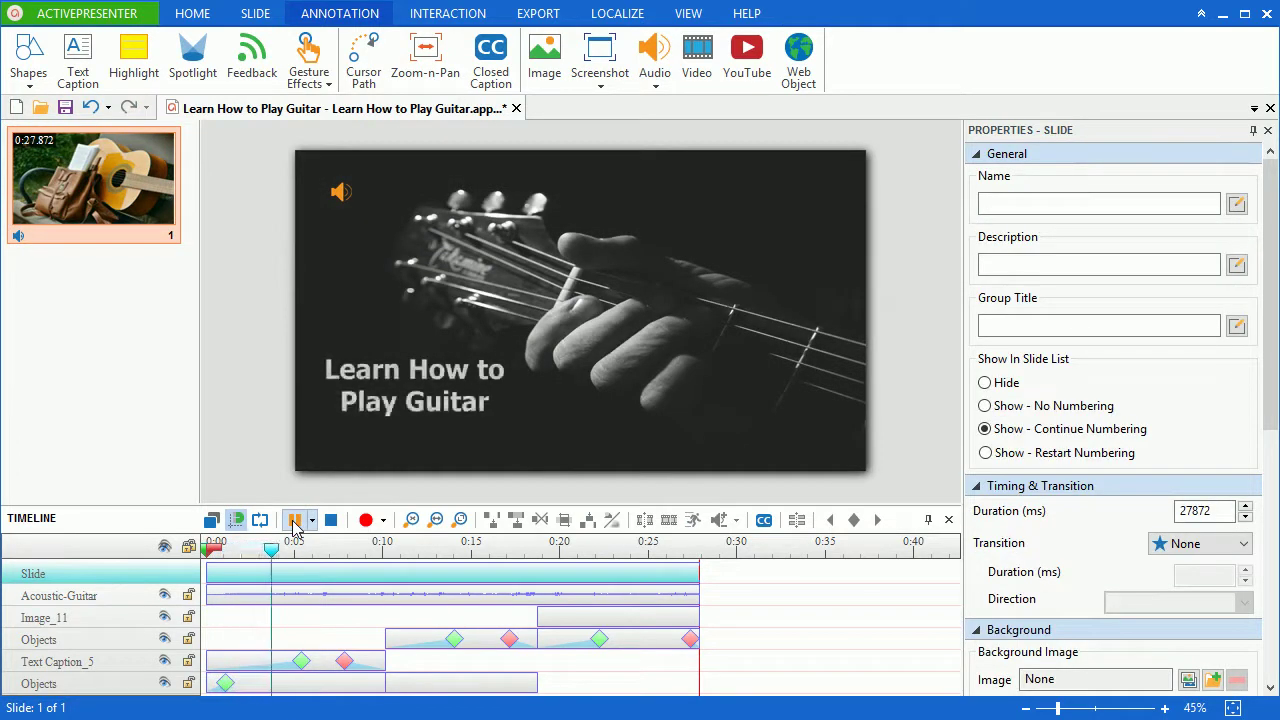
left_click(294, 521)
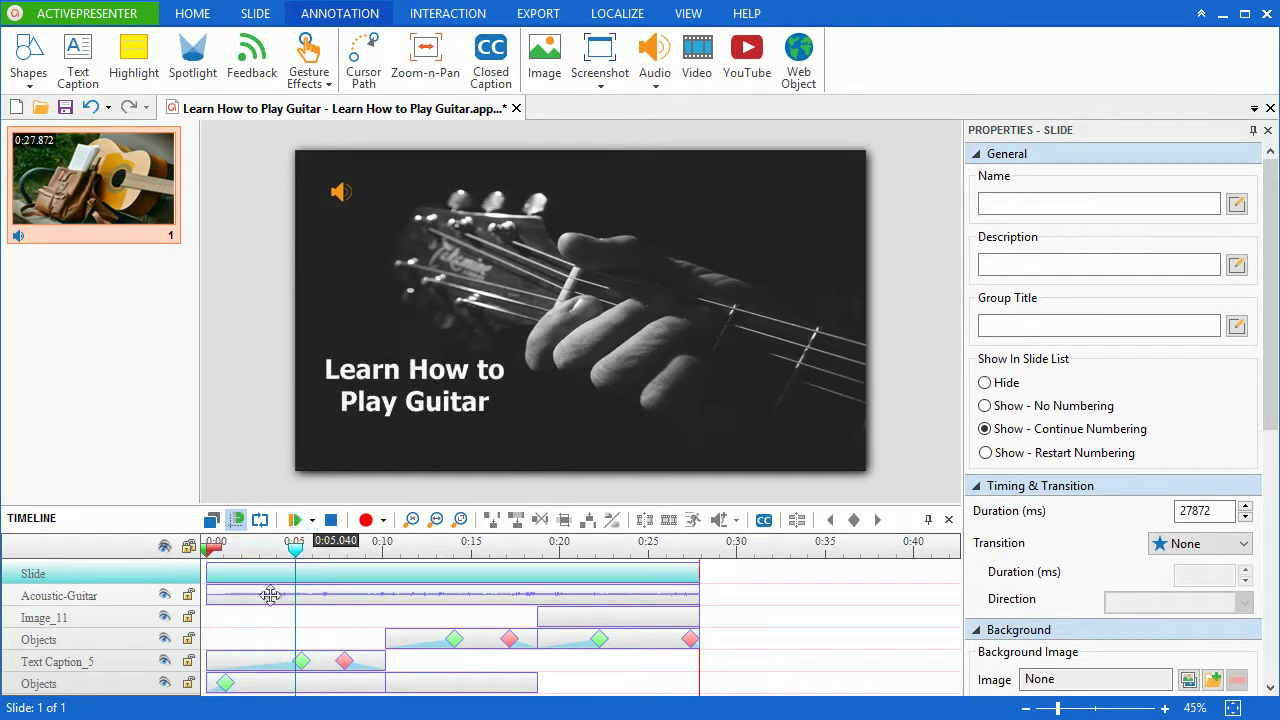
Review Text Caption_5's Audio properties, then bring up the Audio insertion choices
left_click(253, 658)
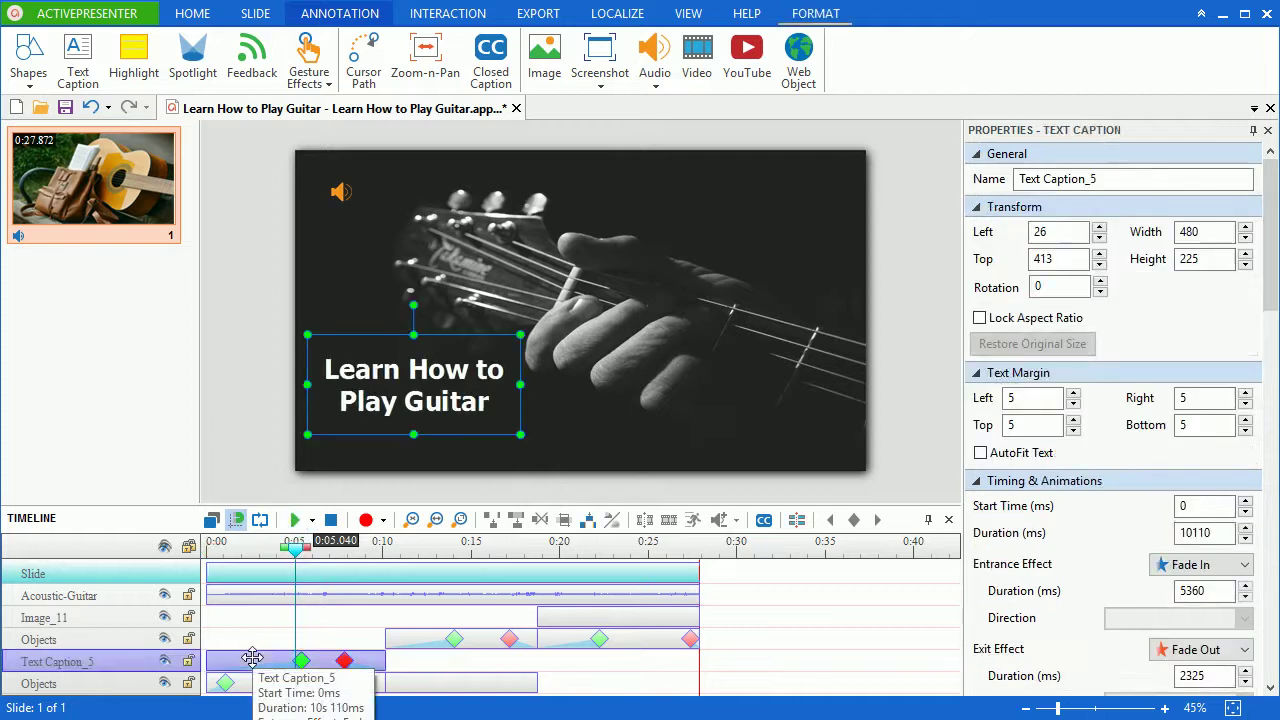
scroll(1262, 405, "down", 5)
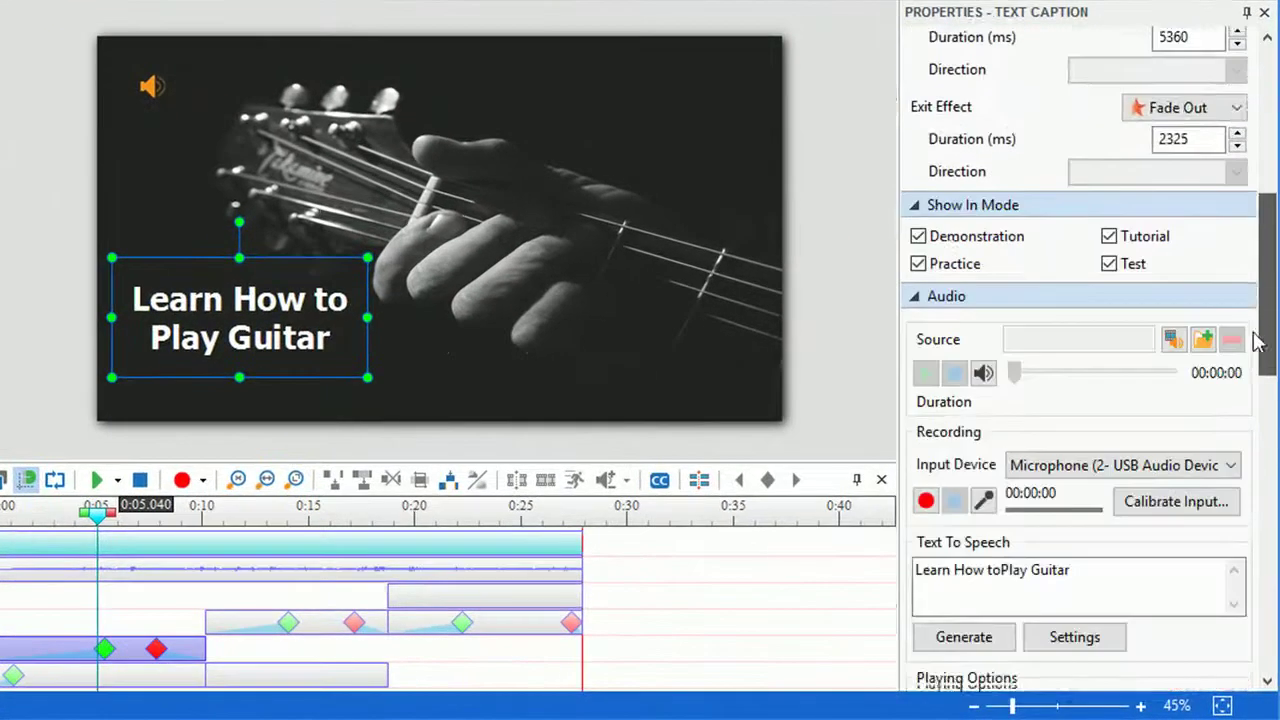
scroll(1255, 385, "down", 5)
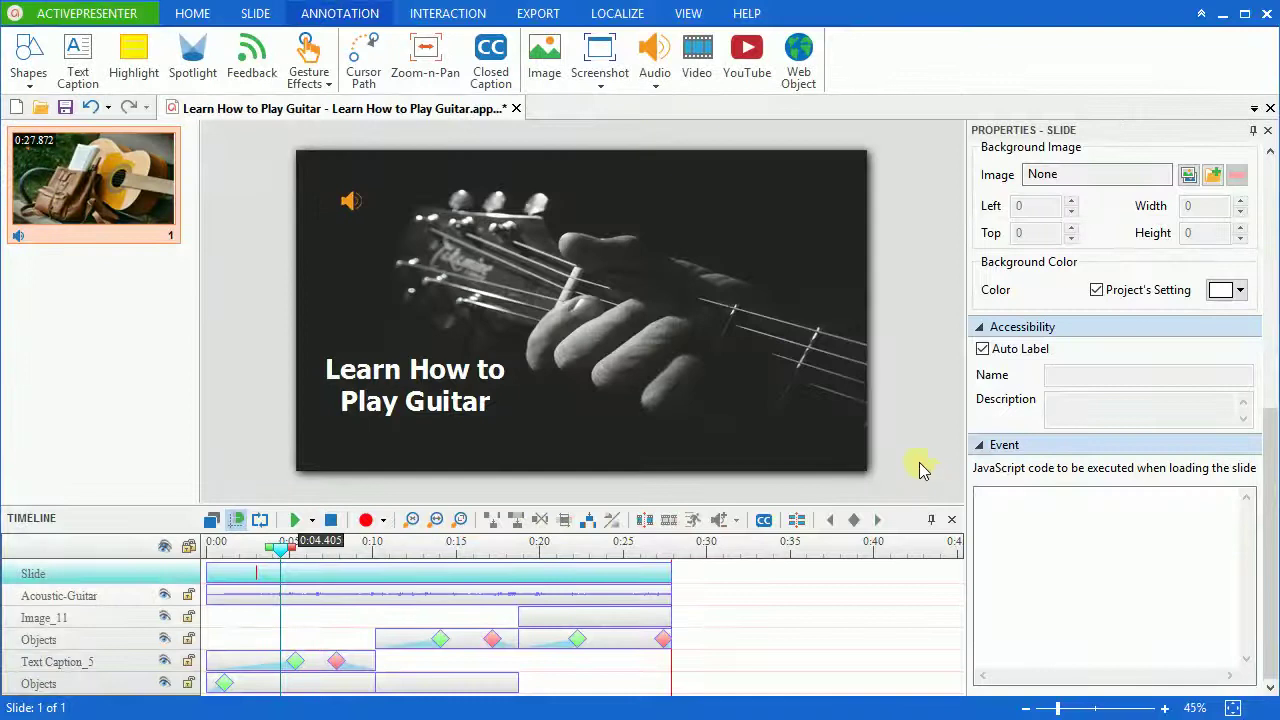
left_click(655, 90)
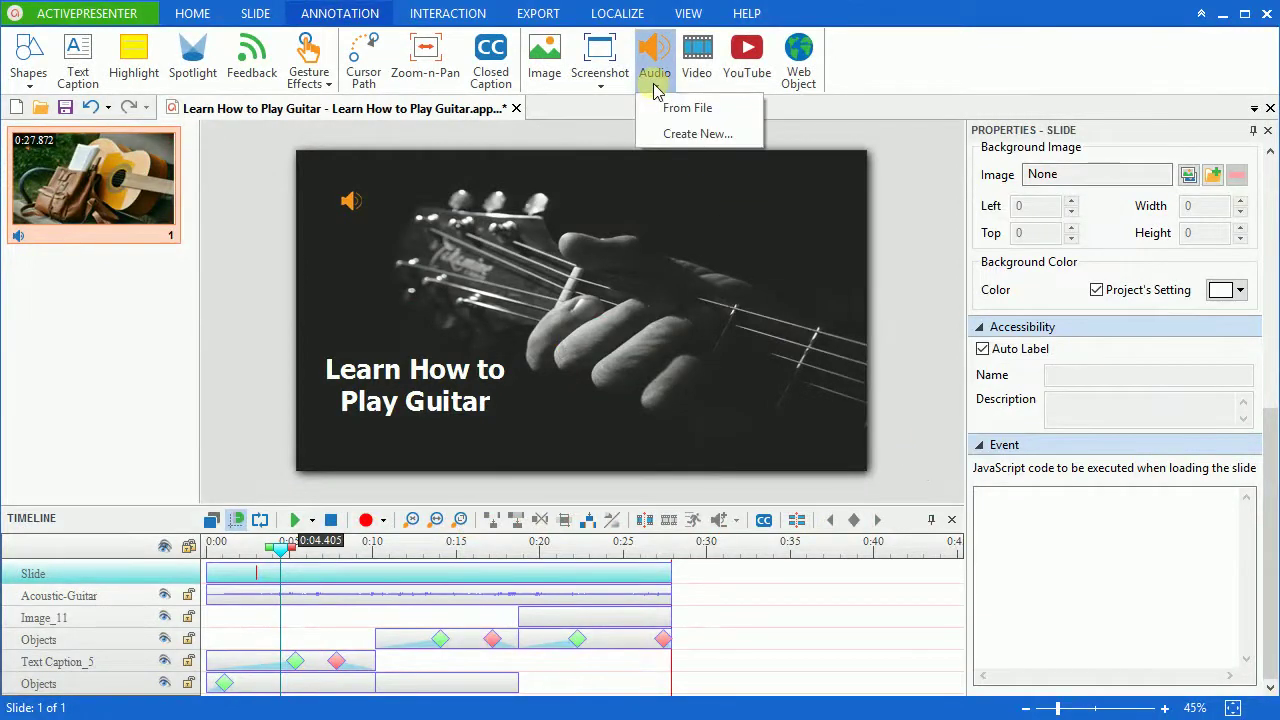
Create a new audio object at 0:03 and record microphone clip Recording_018 into it
left_click(660, 134)
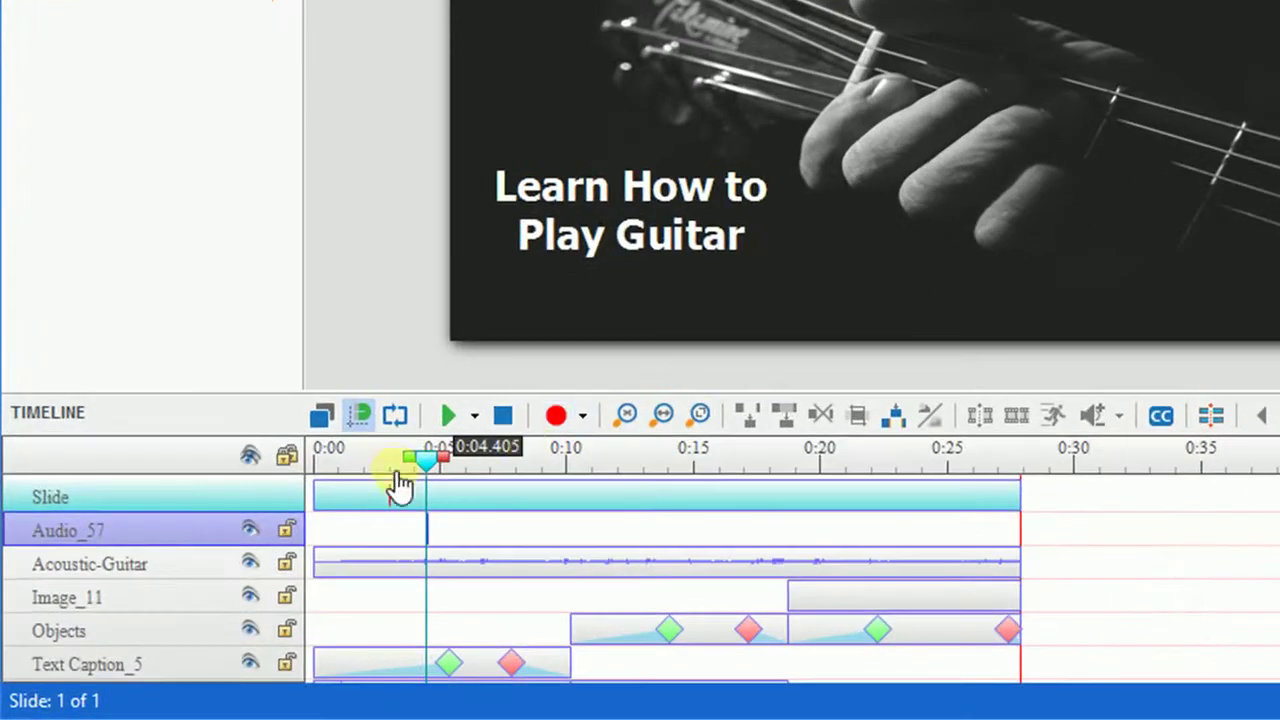
left_click(394, 470)
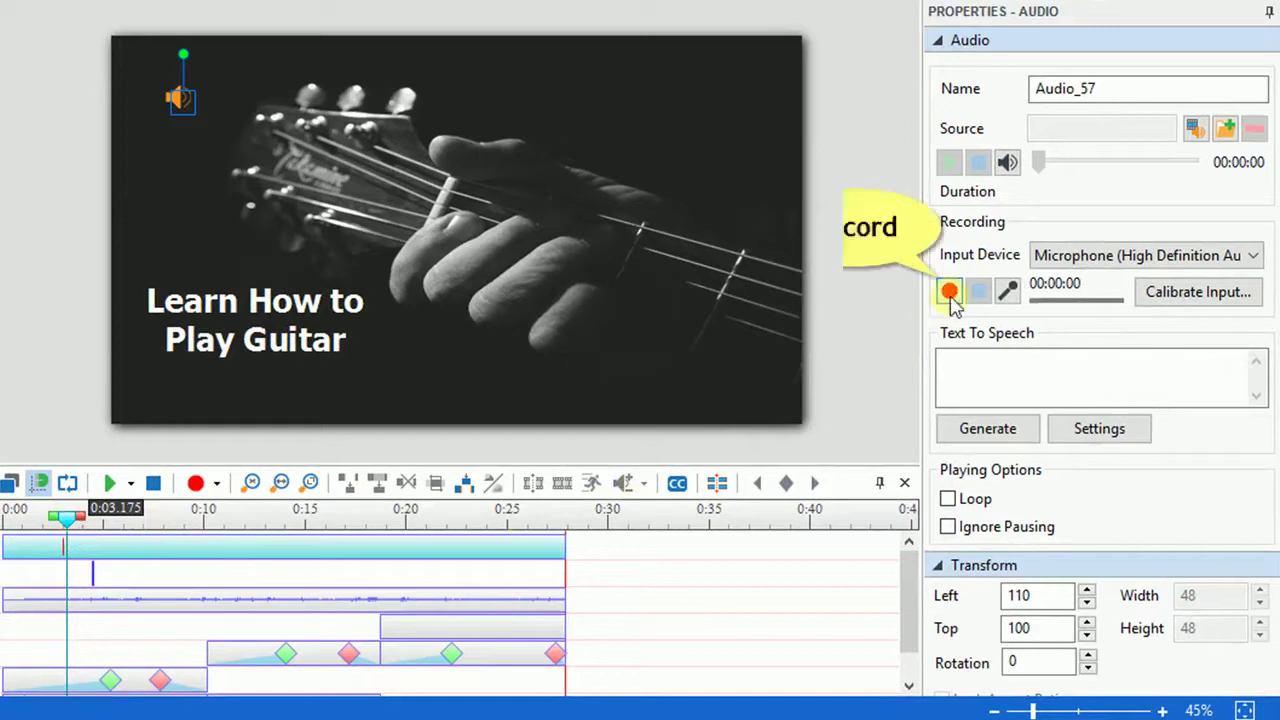
left_click(950, 294)
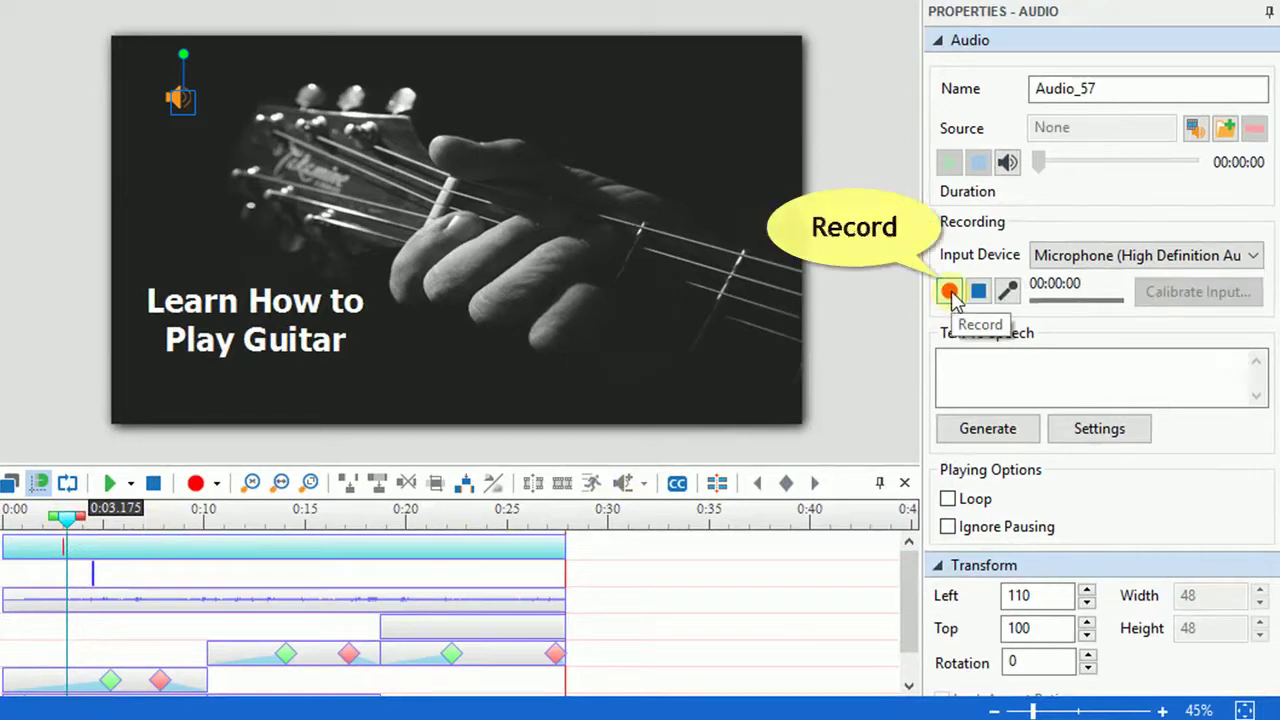
left_click(1010, 296)
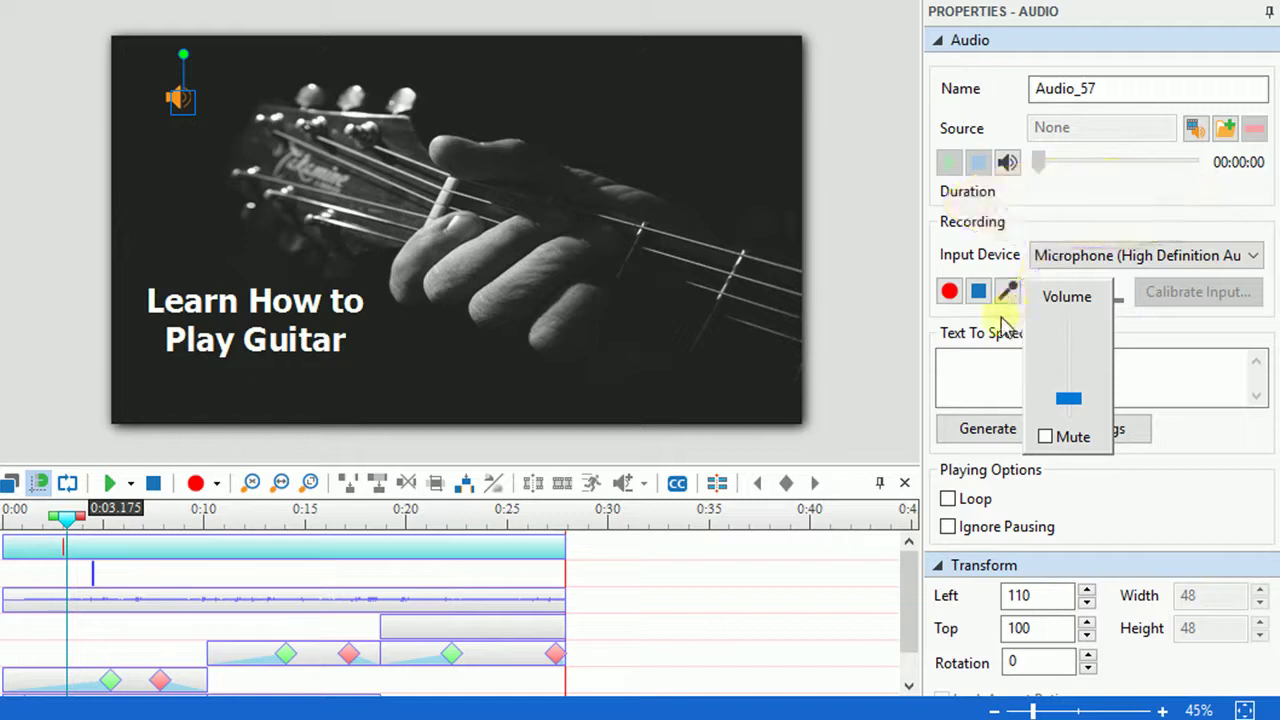
left_click(980, 295)
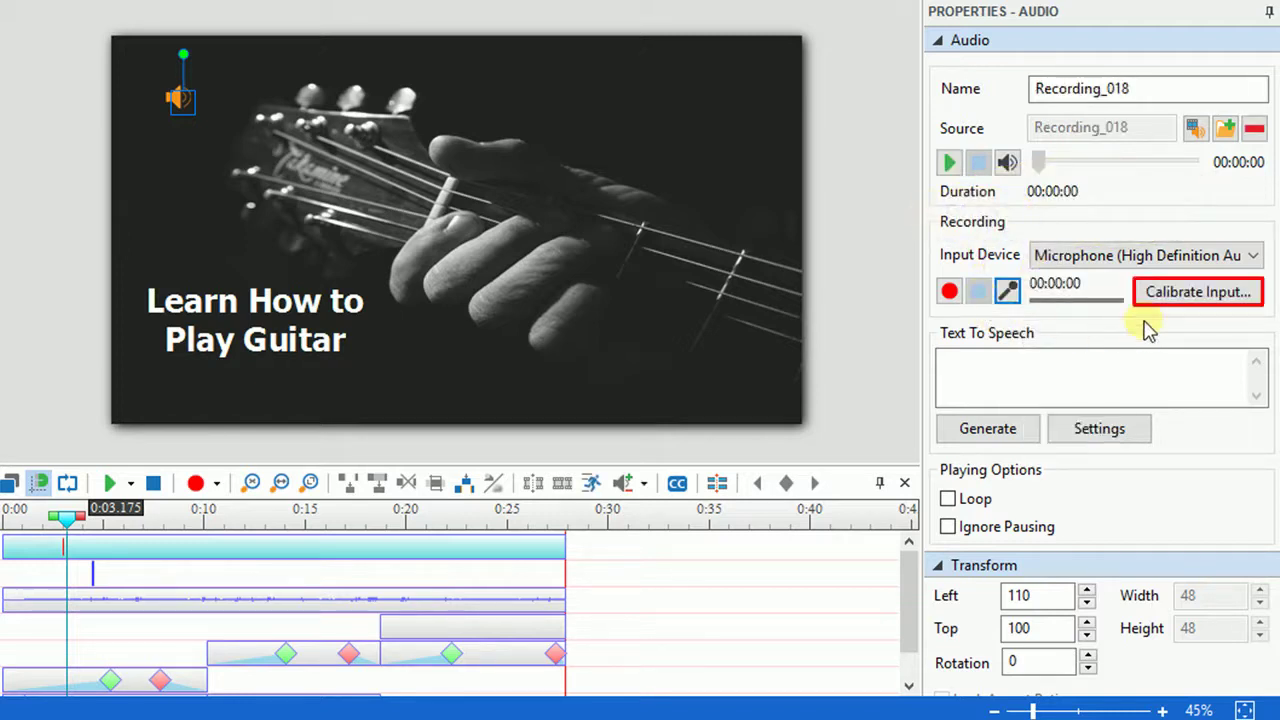
left_click(1158, 298)
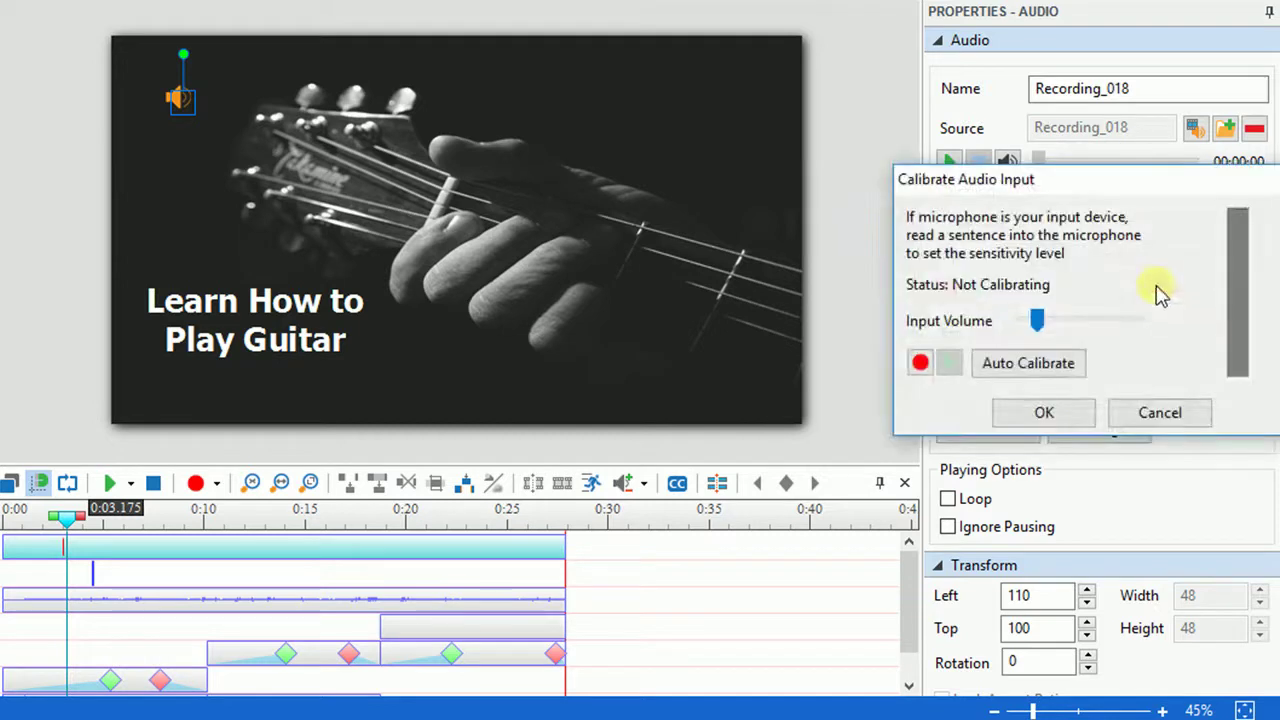
left_click_drag(1150, 197, 768, 215)
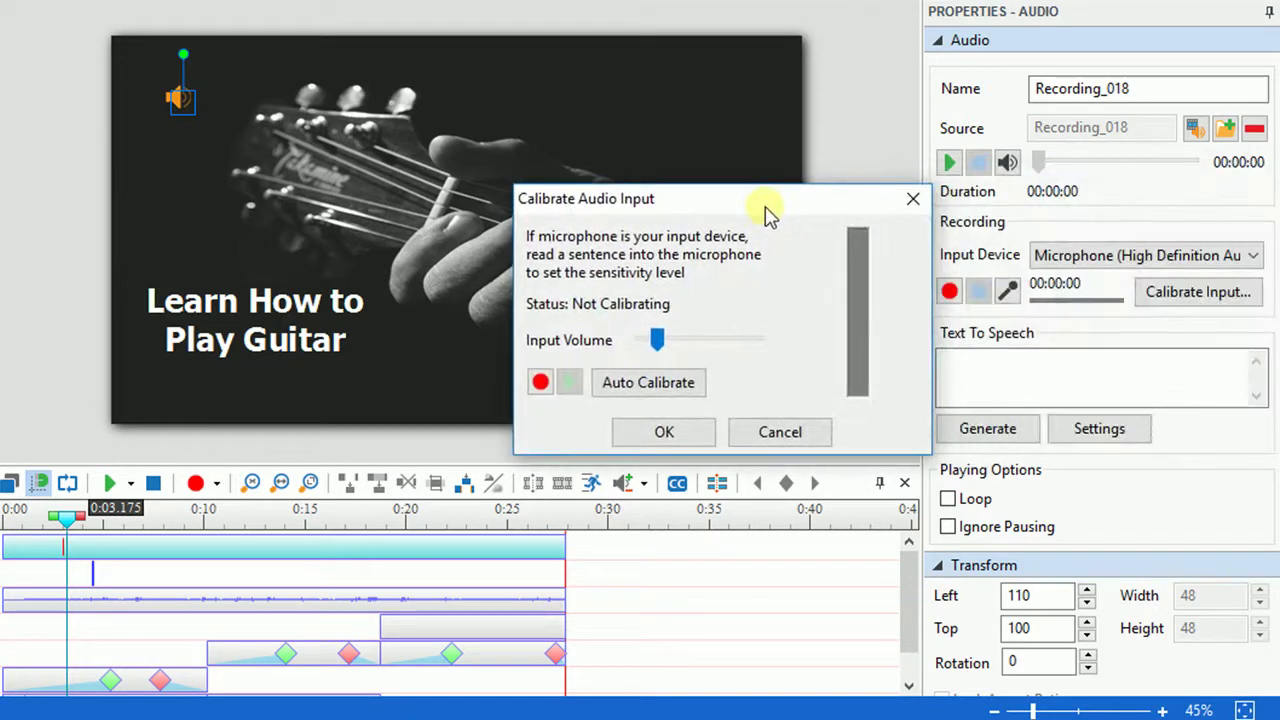
left_click_drag(768, 215, 762, 215)
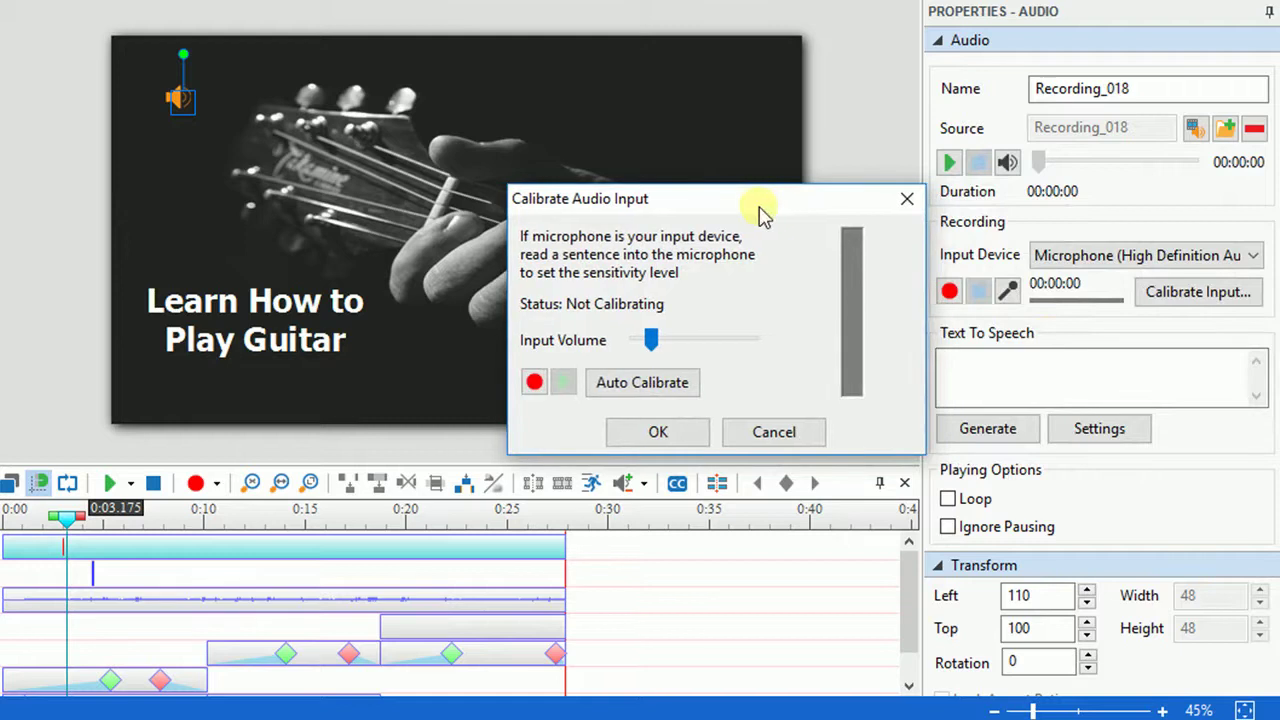
key("Escape")
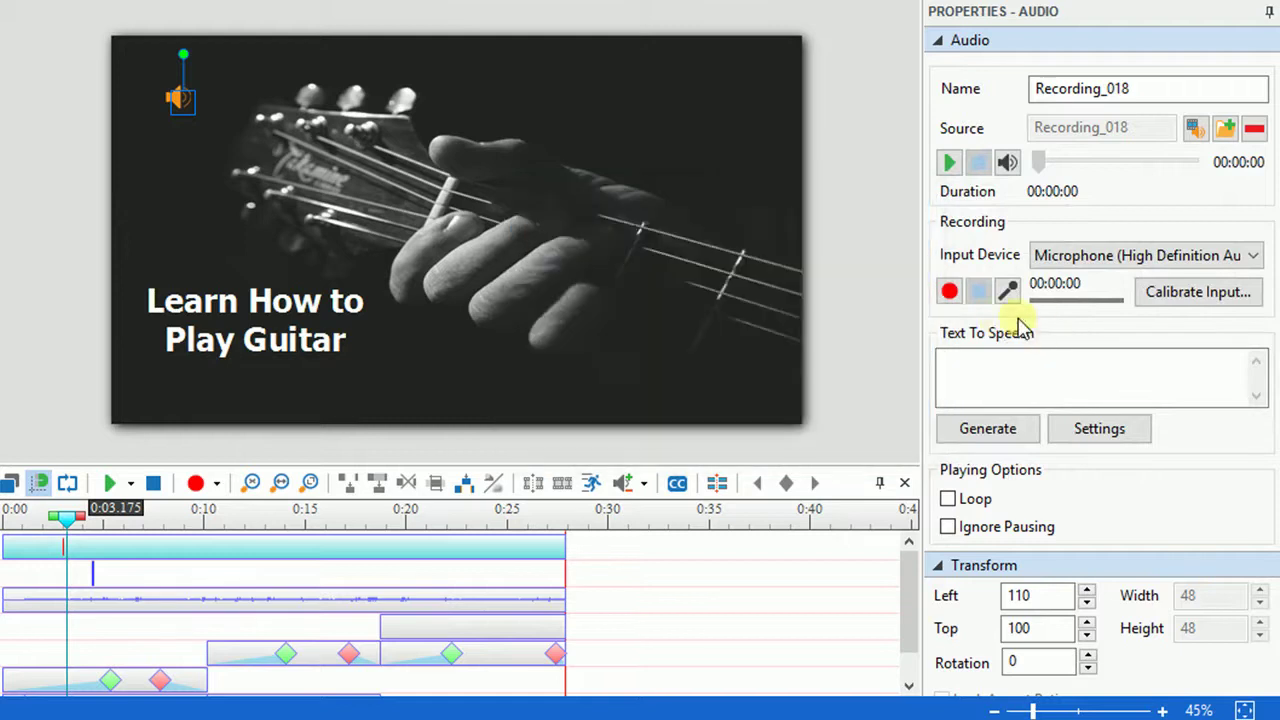
Generate a text-to-speech clip, Text2Speech_0006, saying 'ActivePresenter'
left_click(1013, 367)
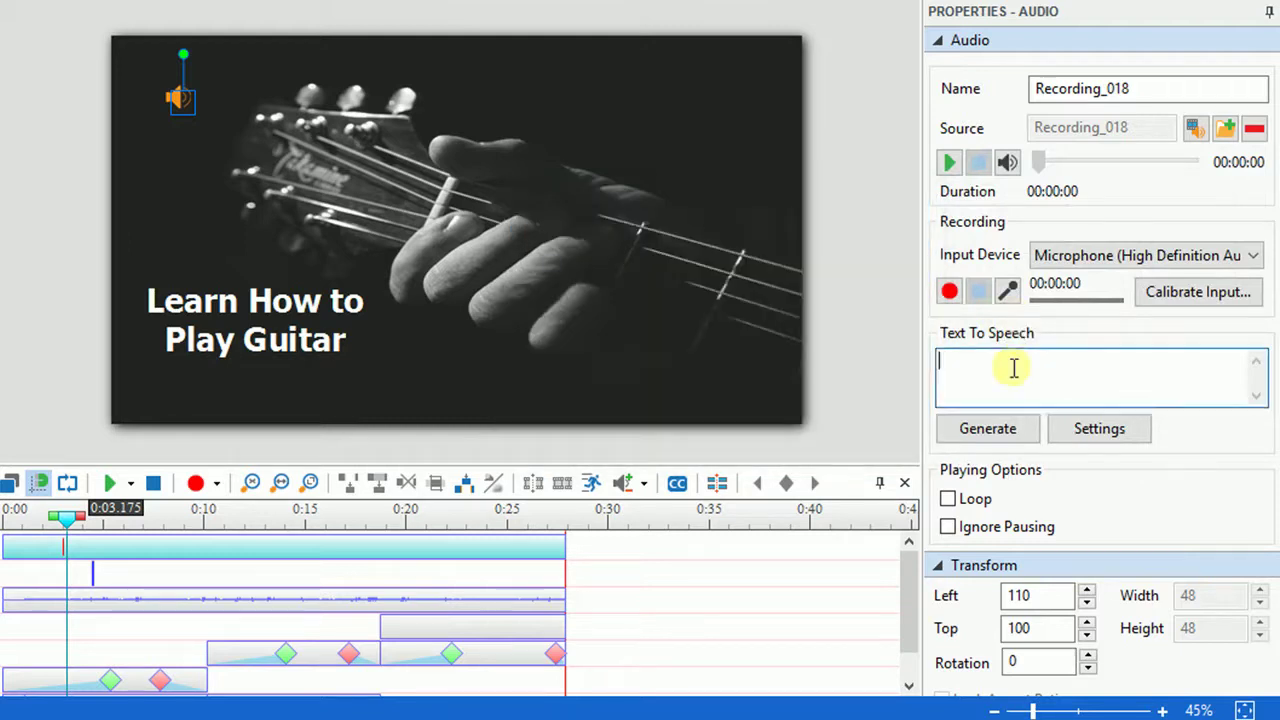
type("ActivePresenter")
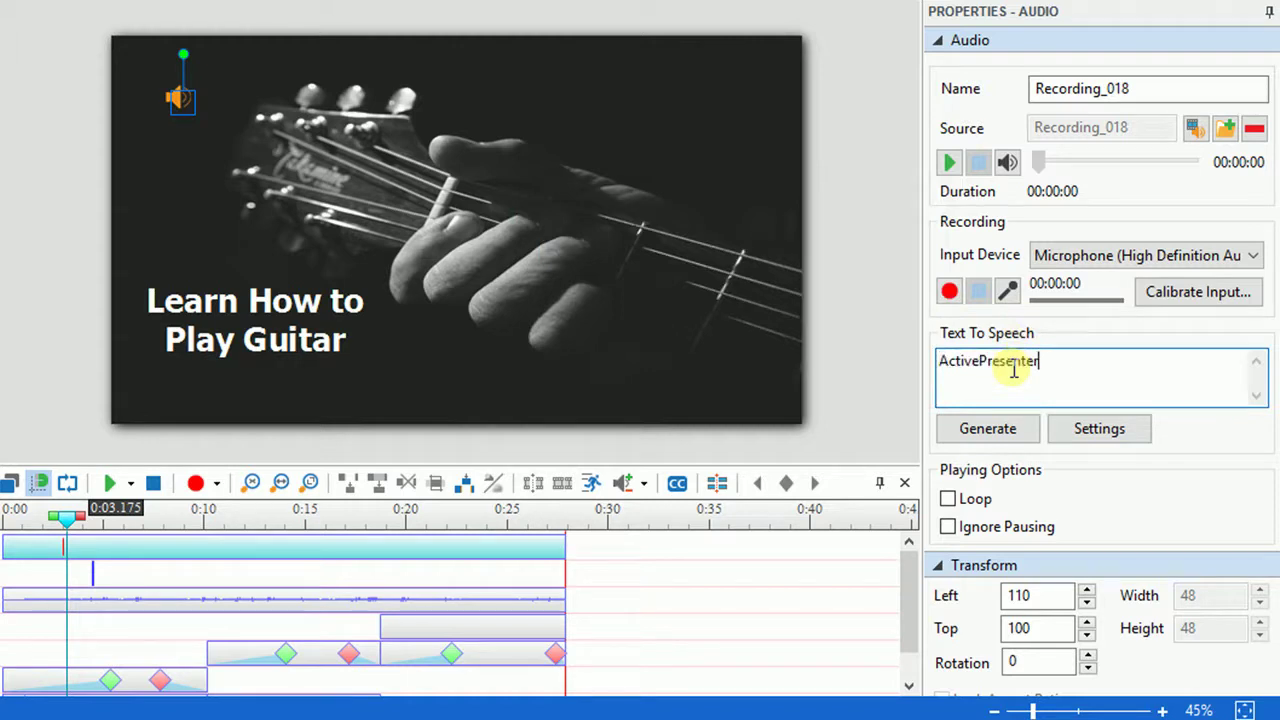
left_click(988, 429)
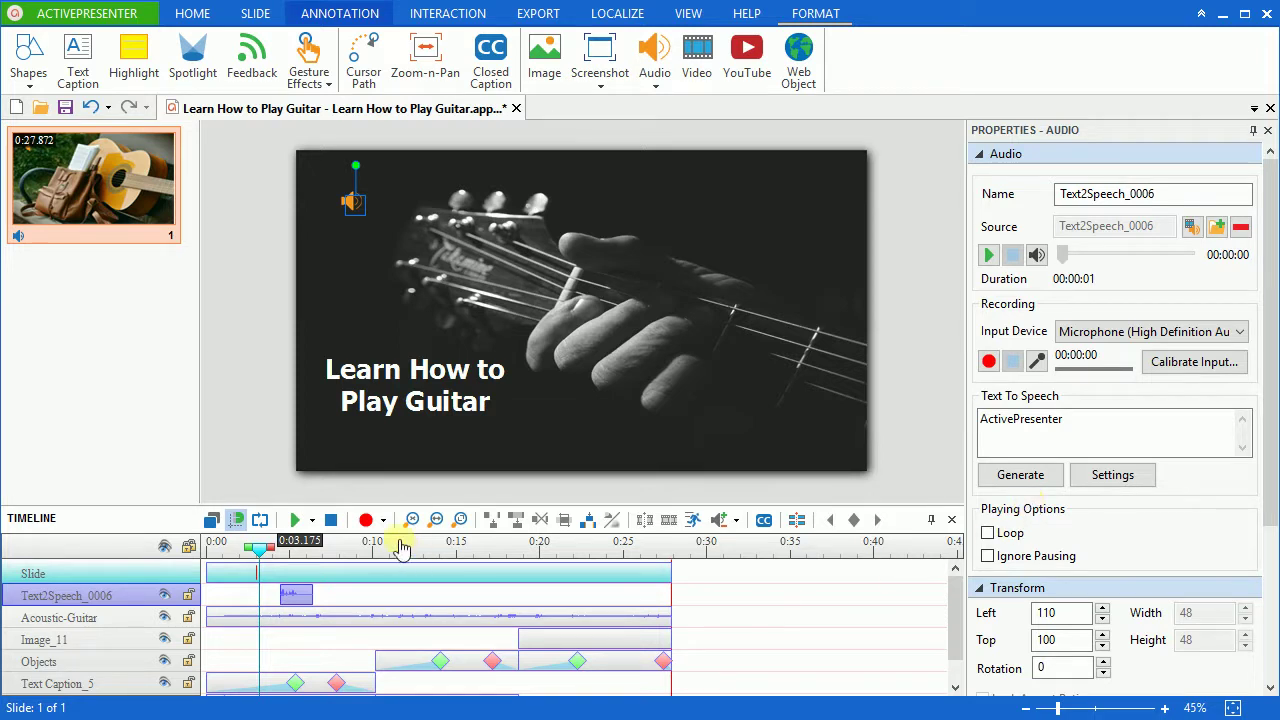
Record a twelve-second timeline narration, Recording_019.1, then view and close Recording Options
left_click(366, 521)
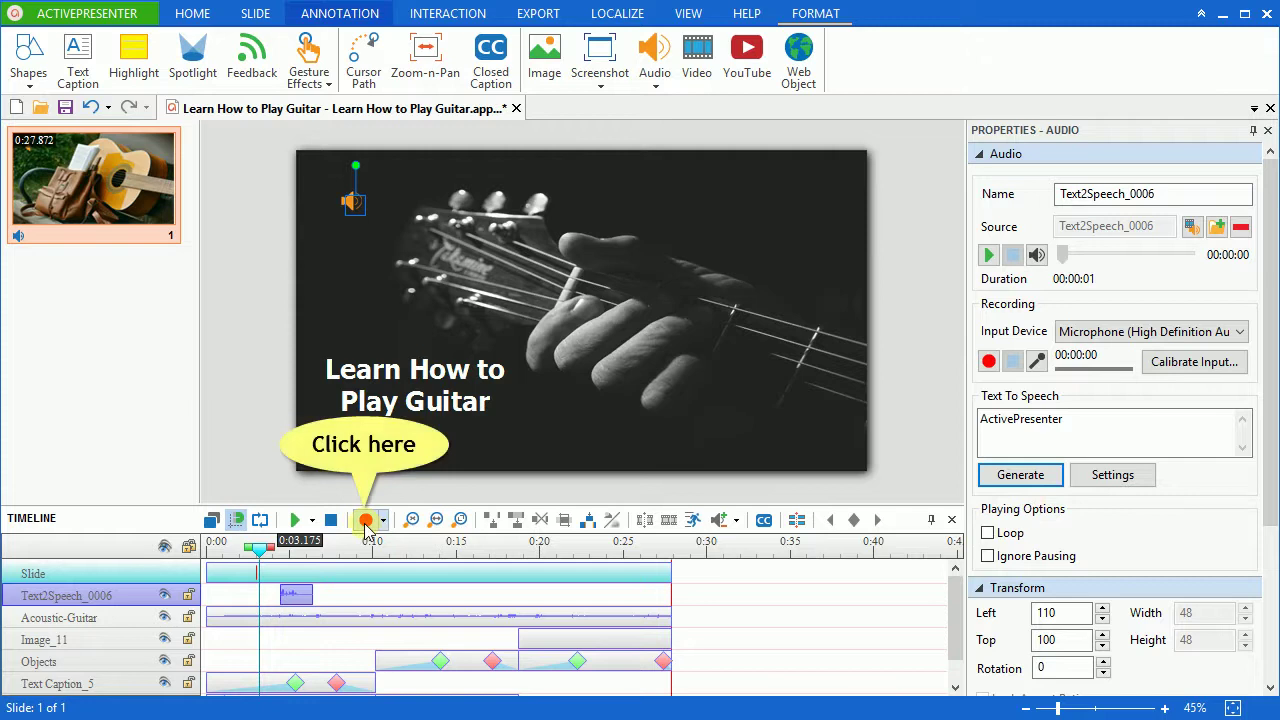
left_click(366, 521)
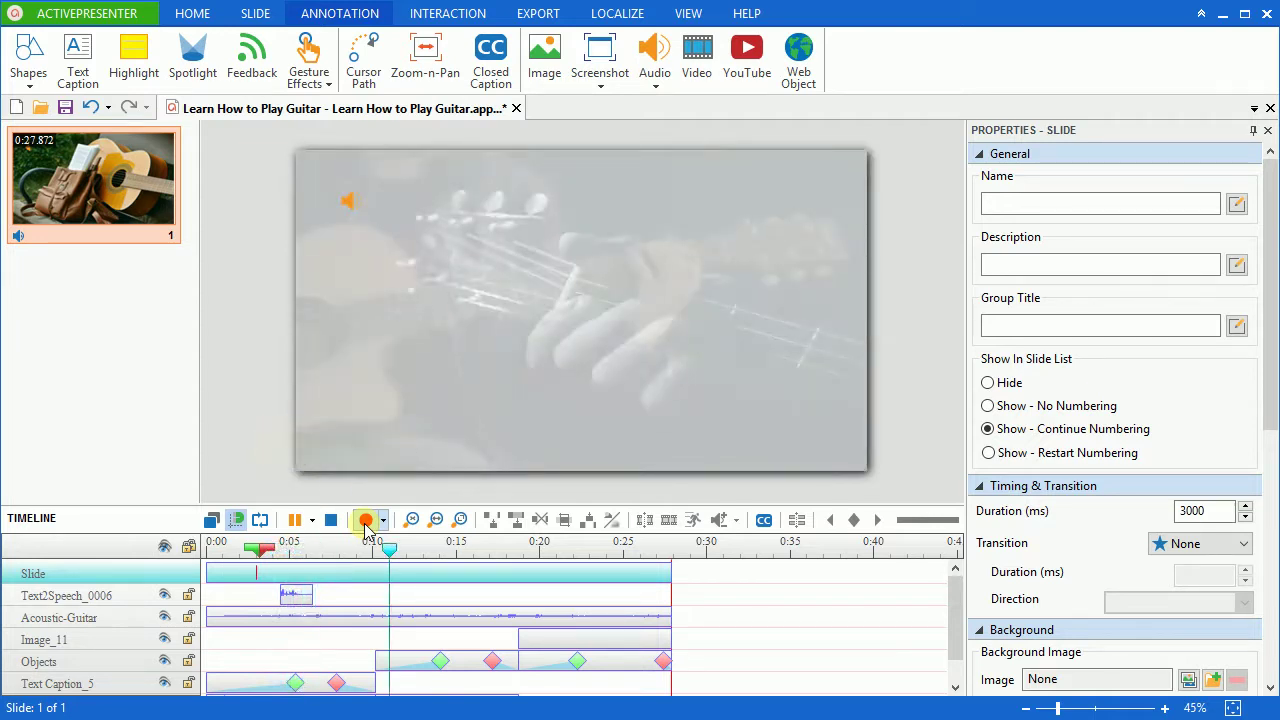
left_click(331, 521)
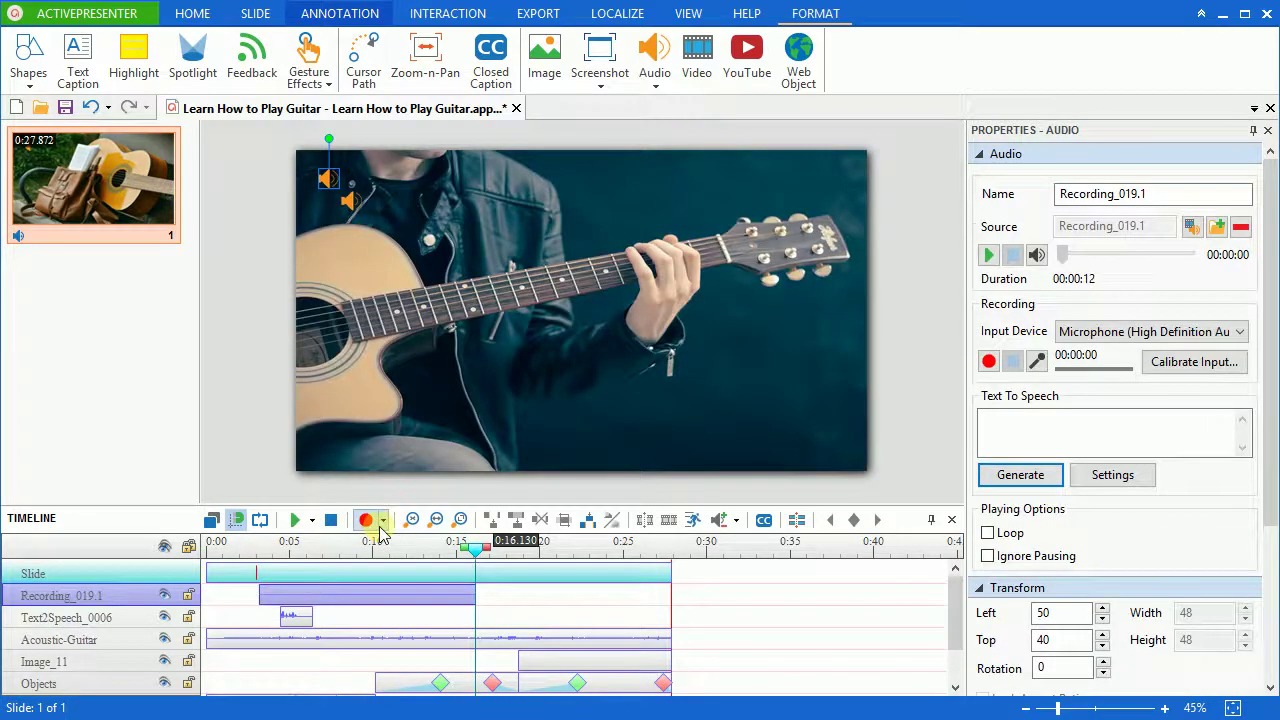
left_click(382, 521)
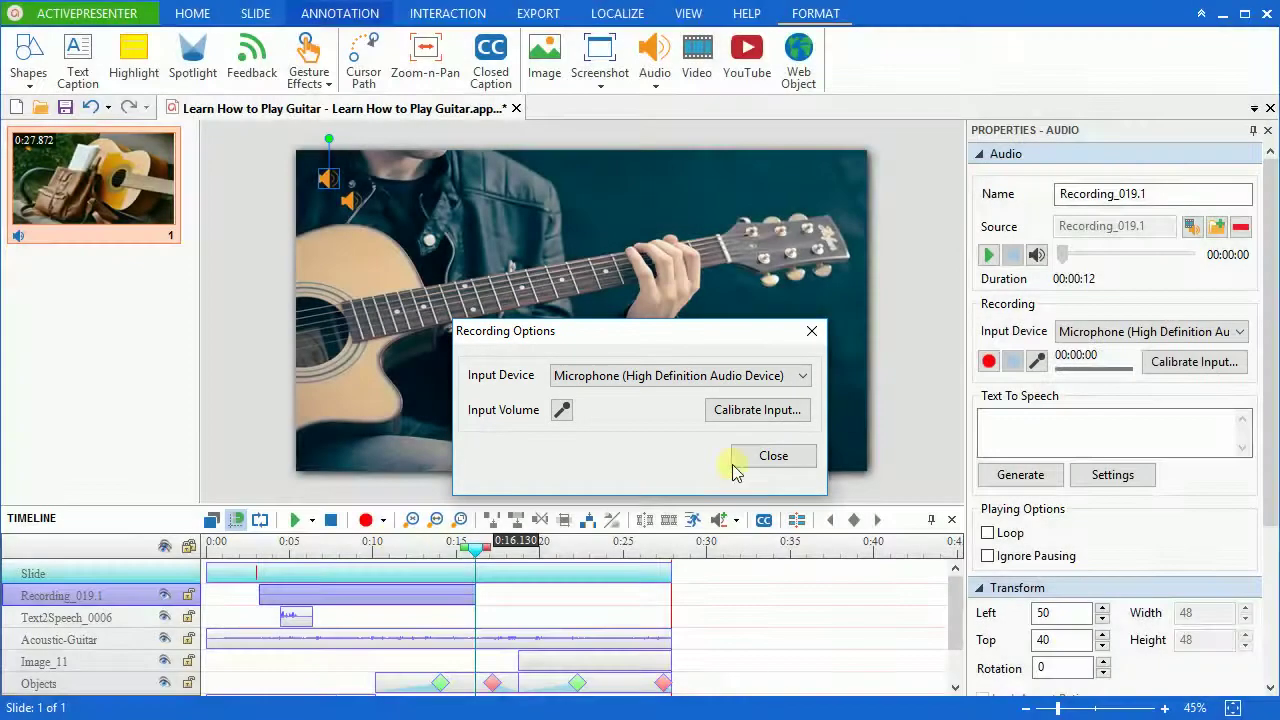
left_click(751, 462)
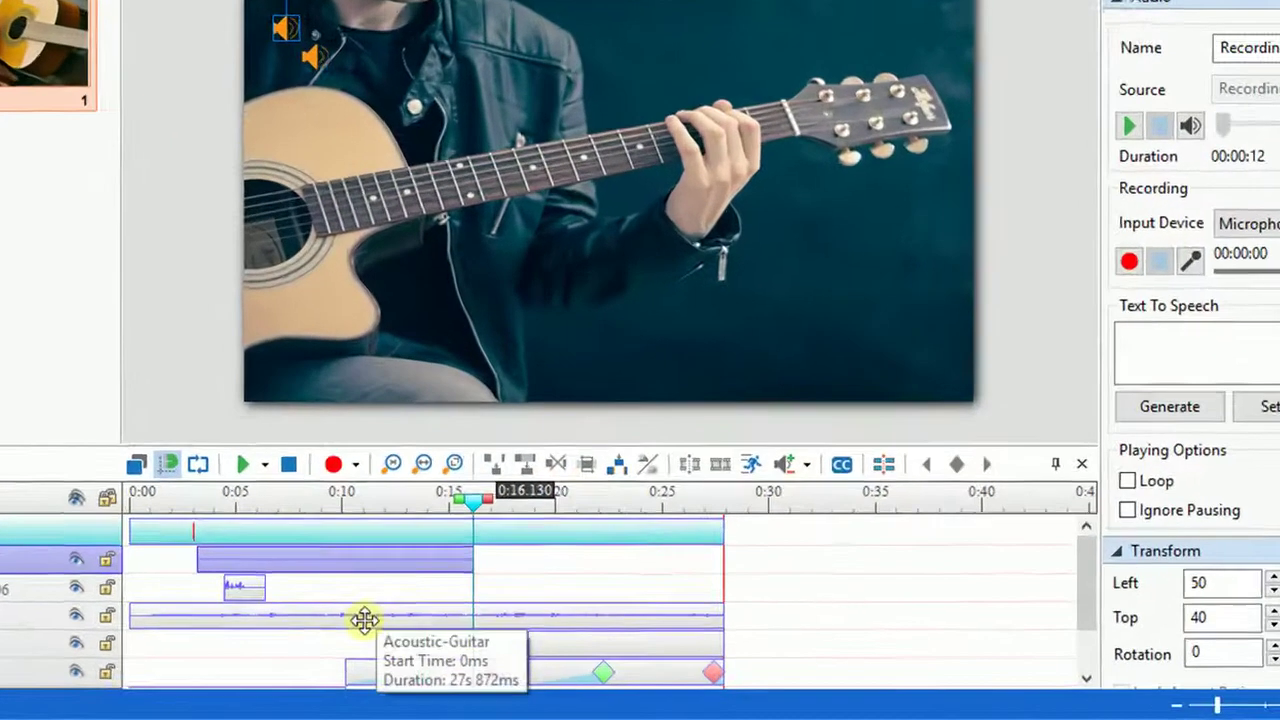
Select the Acoustic-Guitar track and mark the 0:18–0:22 range on the ruler
left_click(396, 639)
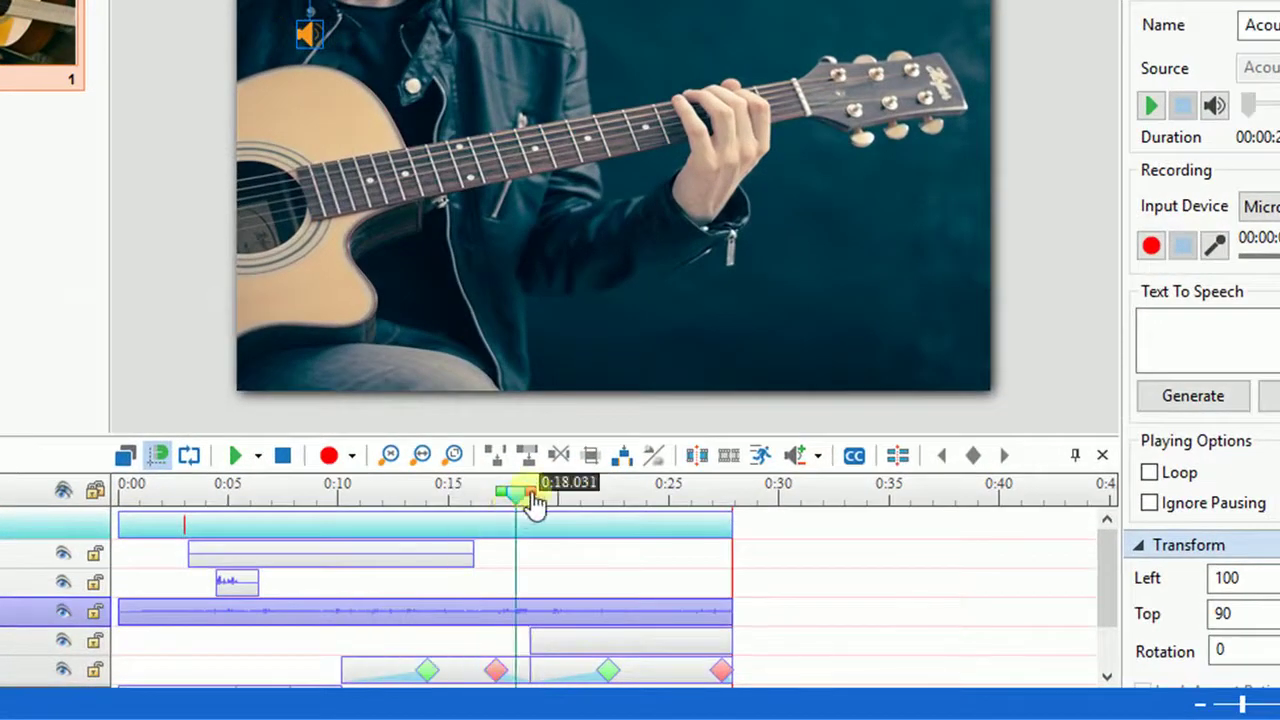
left_click_drag(516, 492, 608, 492)
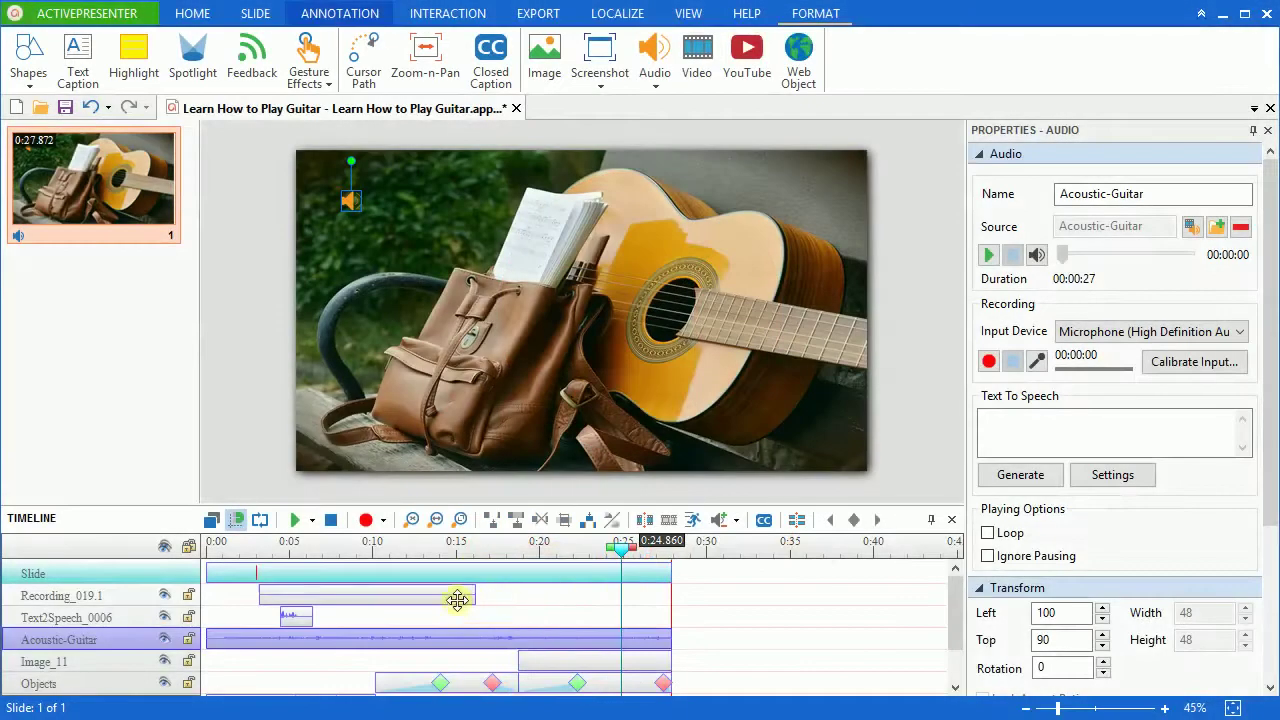
Select the Recording_019.1 narration bar on the timeline
left_click(455, 598)
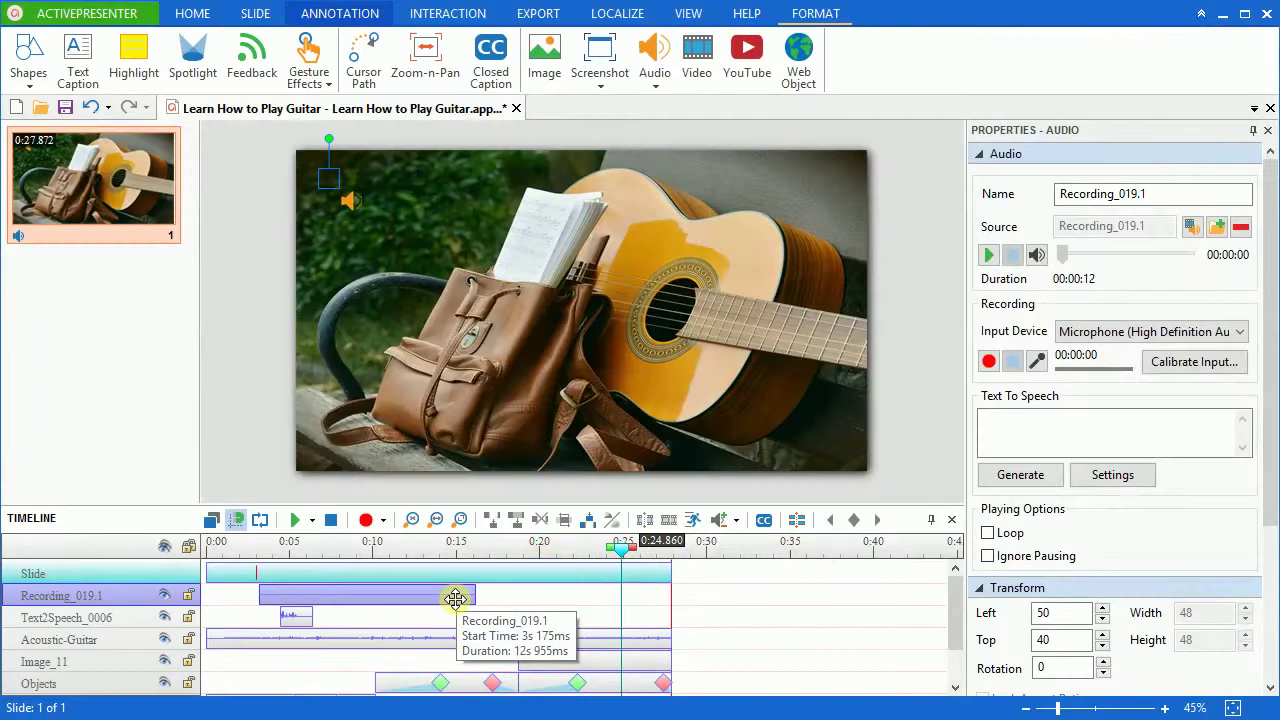